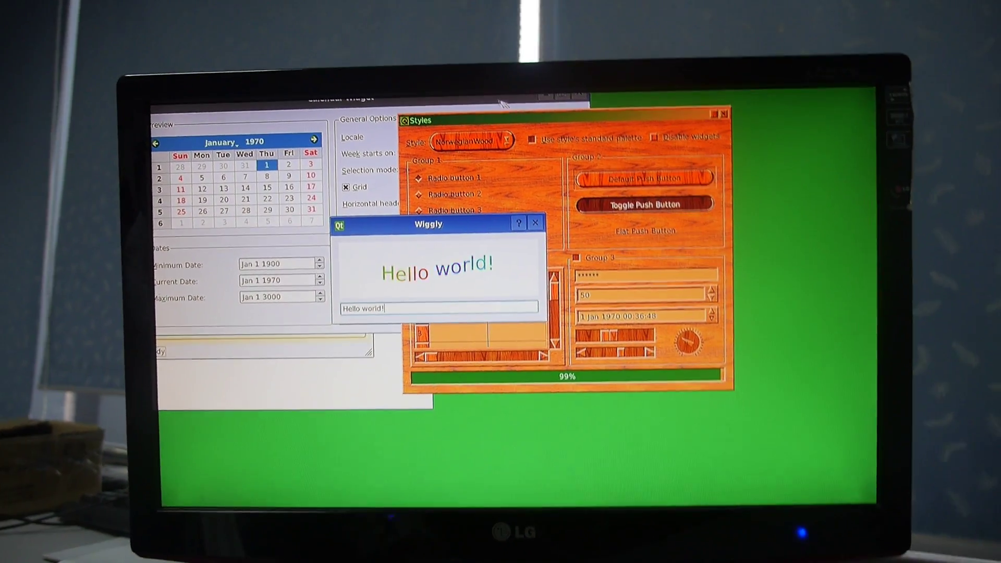
Step: Move the Styles window right, raise Calendar and Styles, and open Tablet Example's Help menu
left_click_drag(546, 78, 712, 98)
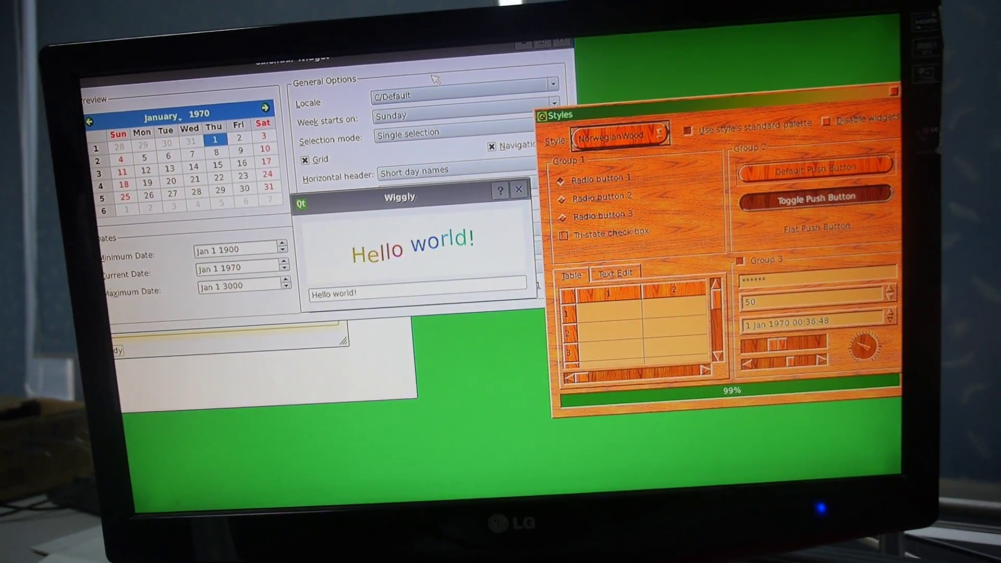
left_click(423, 95)
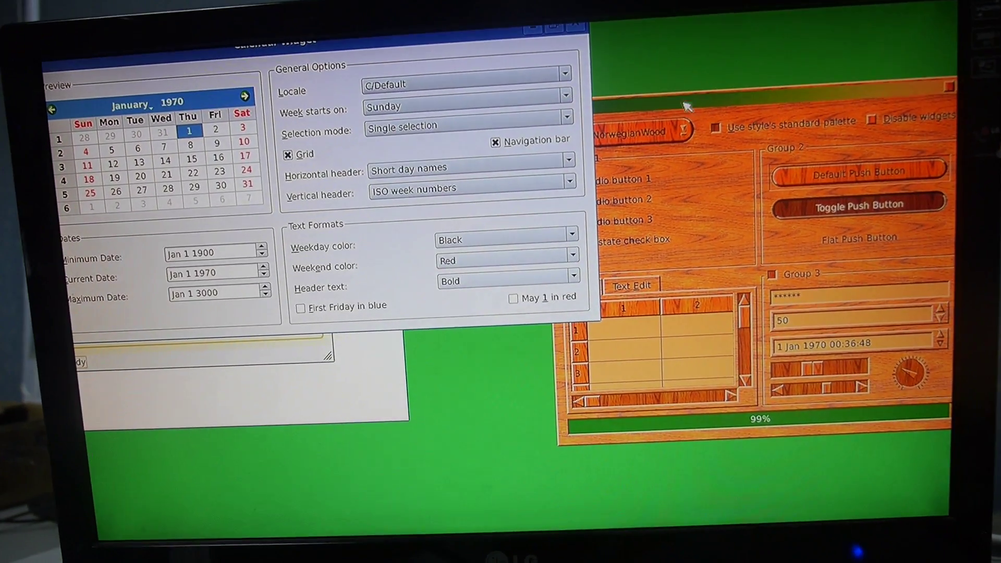
left_click(668, 102)
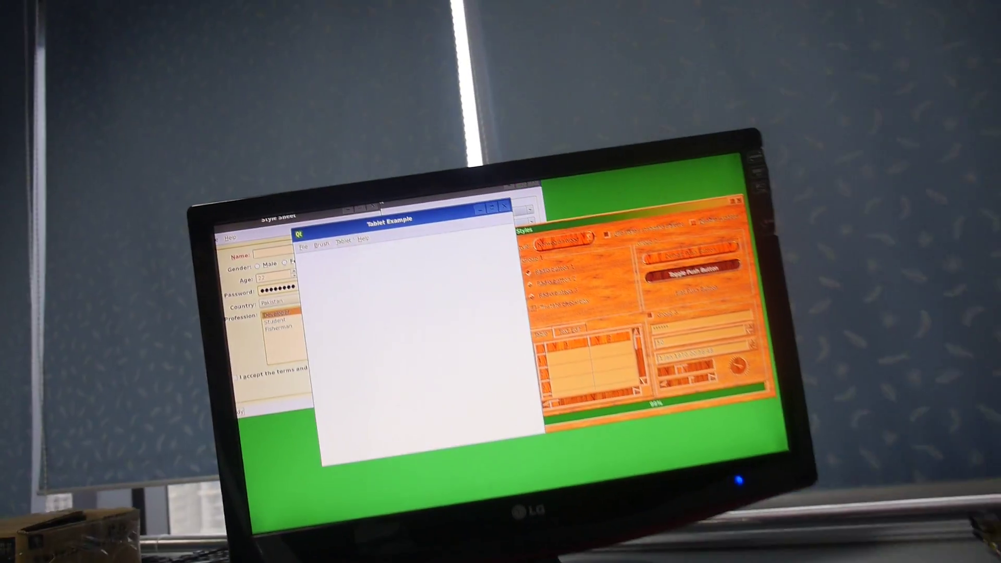
left_click(368, 243)
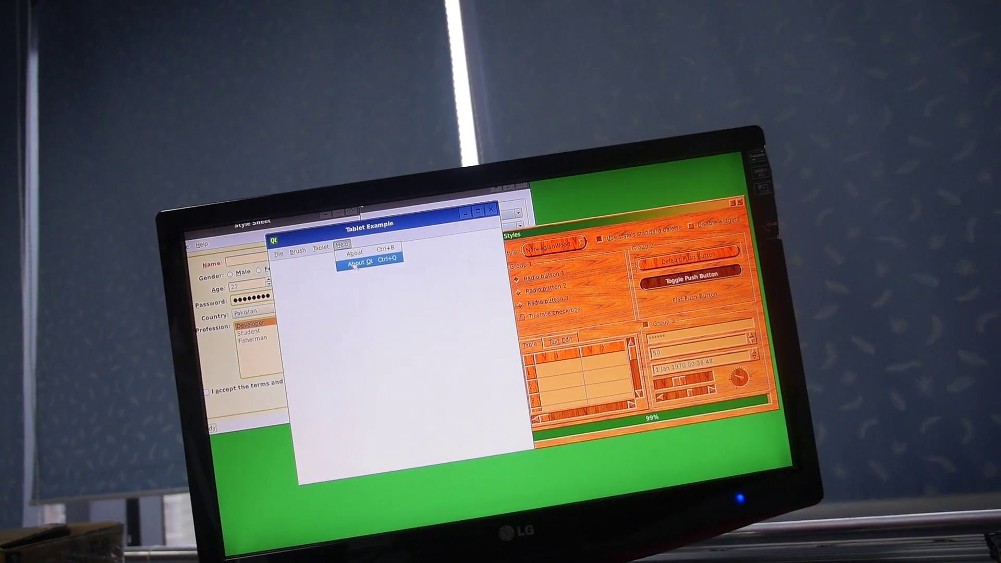
Step: Choose About Qt from the Tablet Example's Help menu to view version and licensing
left_click(371, 257)
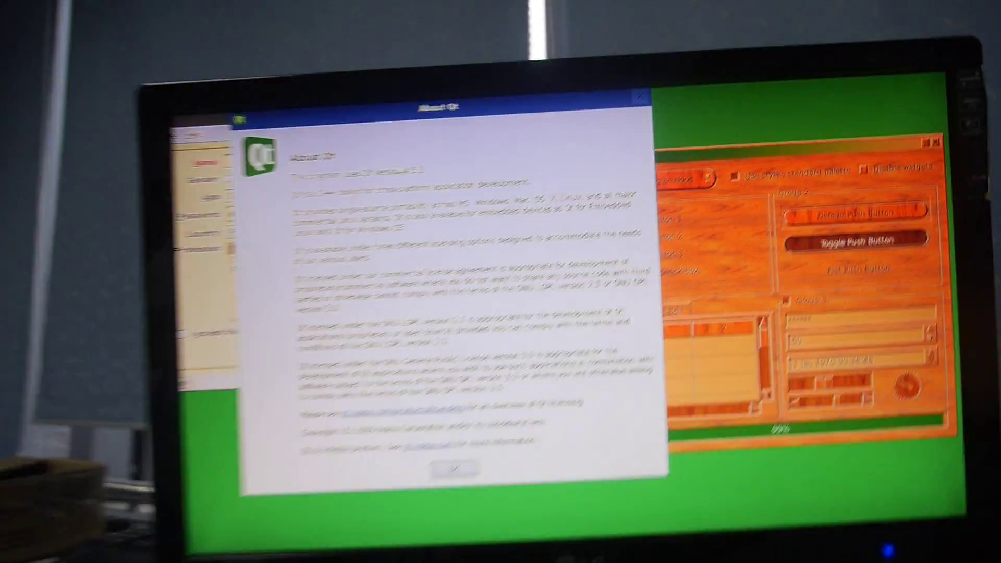